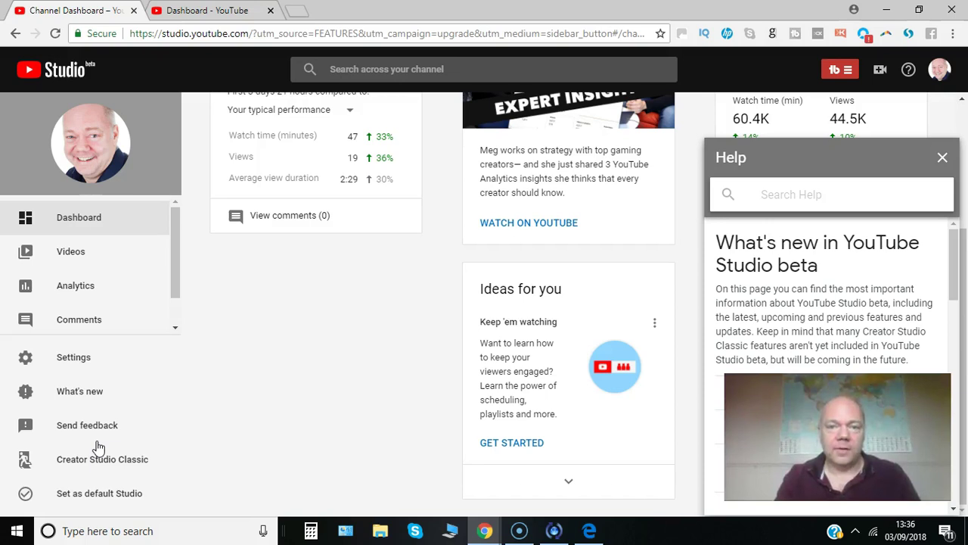
Switch to the classic Creator Studio dashboard, check the account menu, then return to Studio beta
left_click(89, 457)
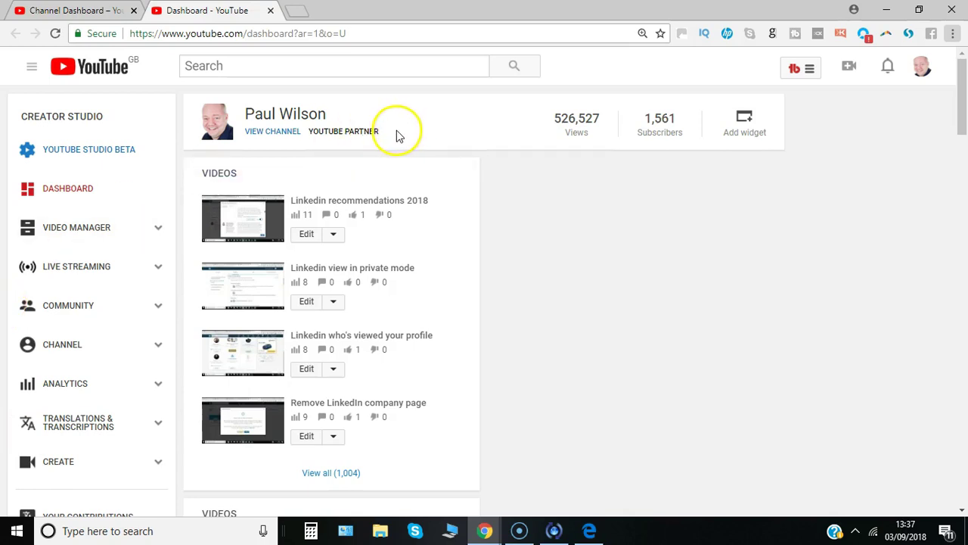
left_click(922, 67)
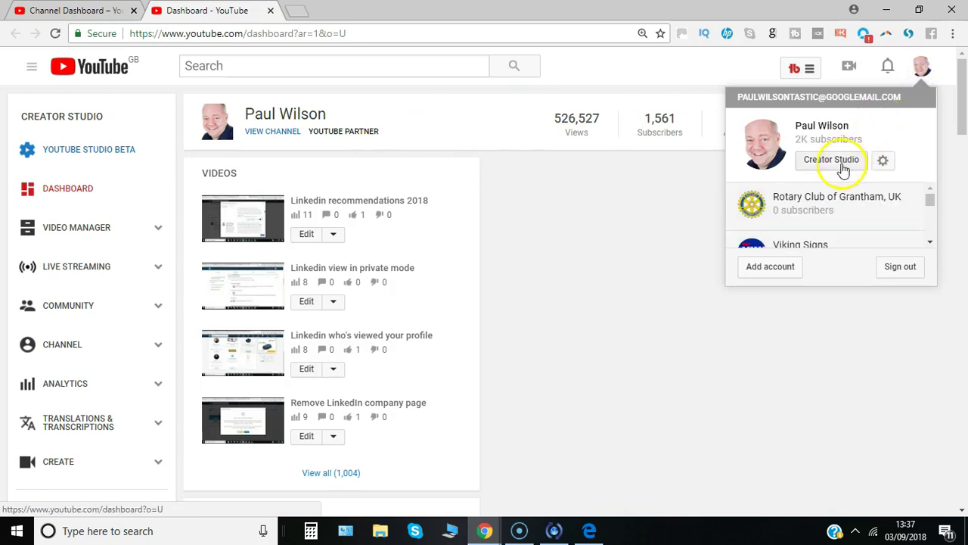
left_click(561, 173)
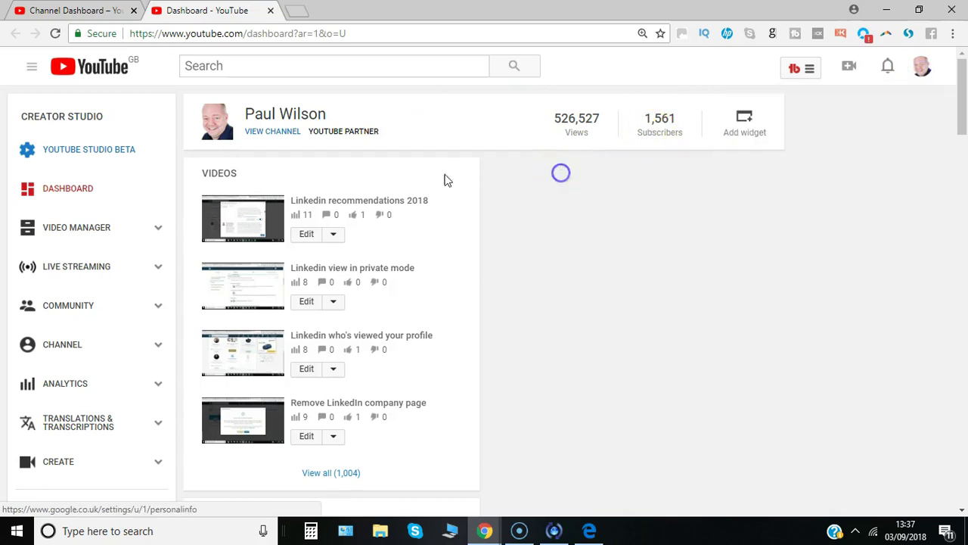
left_click(111, 153)
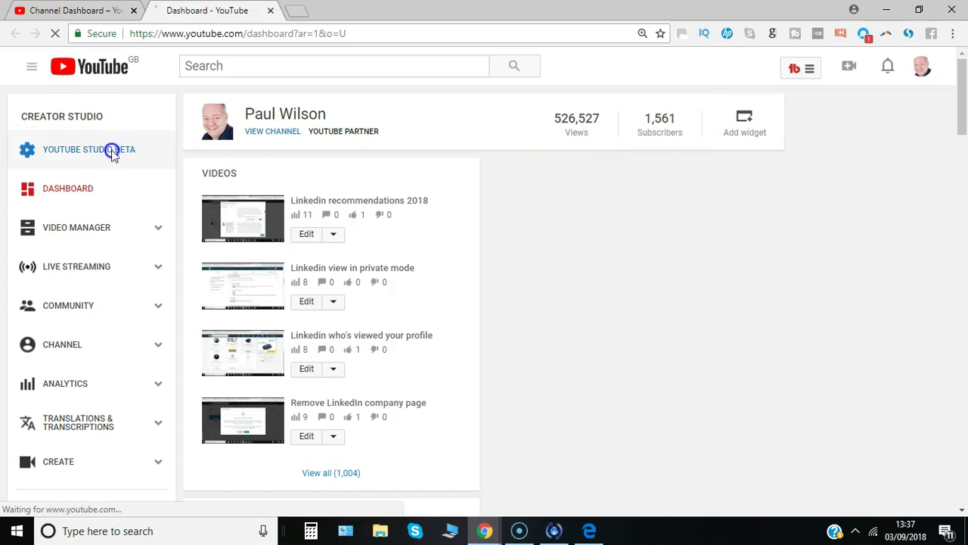
Show What's new and expand its Latest updates section listing the 25 June 2018 additions
left_click(97, 395)
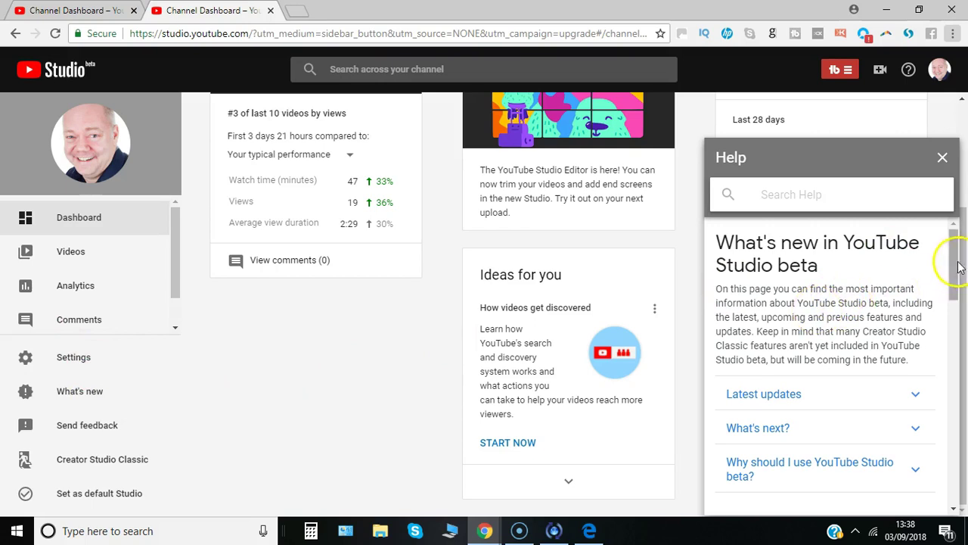
left_click_drag(956, 257, 955, 291)
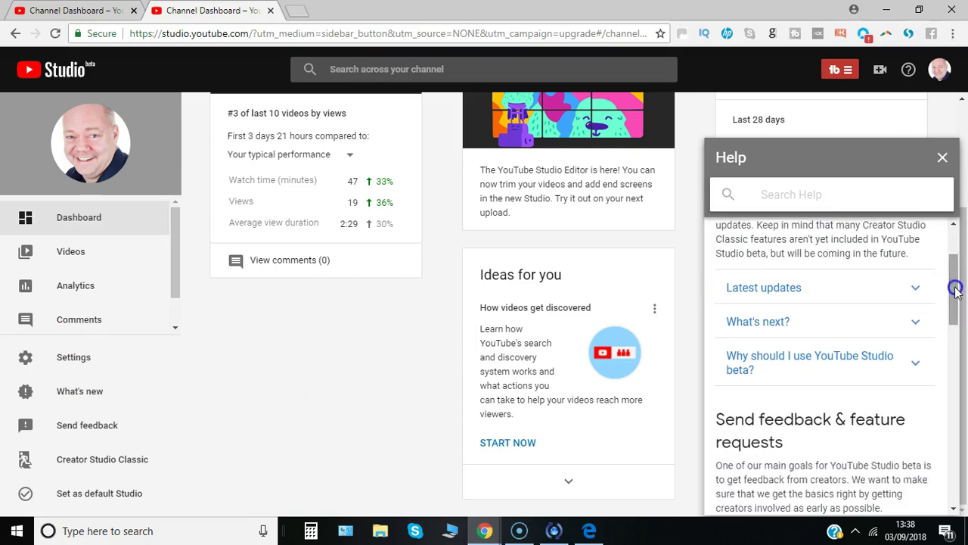
left_click(915, 292)
left_click_drag(954, 274, 950, 249)
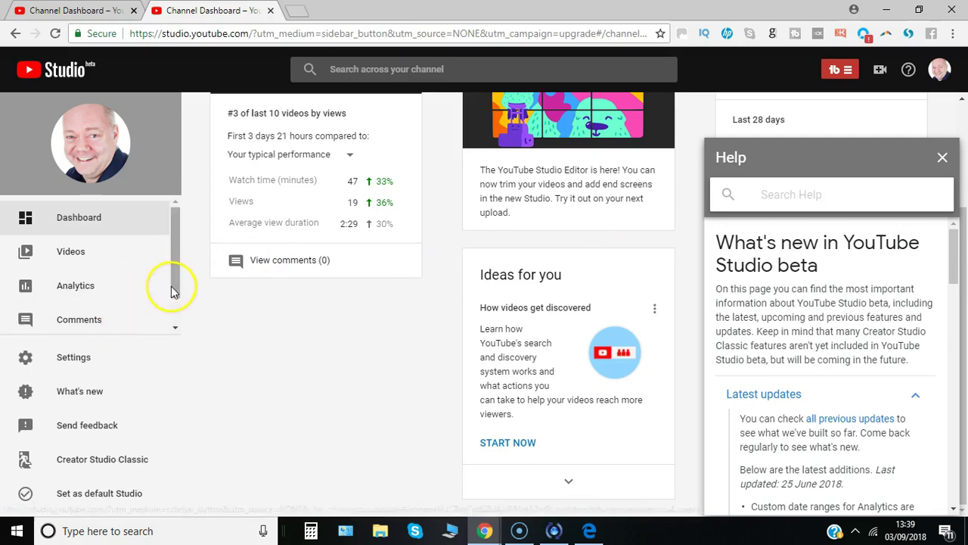
scroll(177, 257, "down", 1)
mouse_move(97, 317)
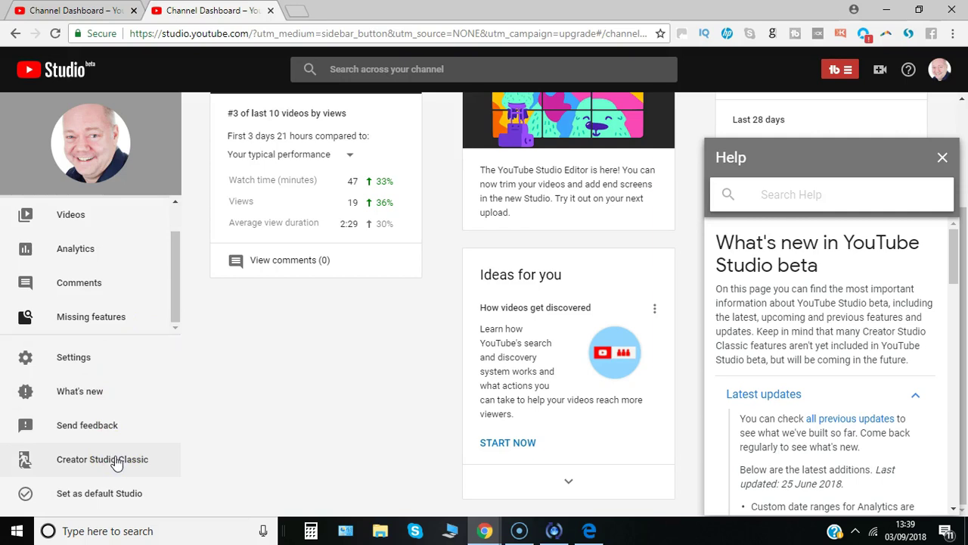
Browse the Analytics Overview, then view Reach Viewers: 279.5K impressions and 8.1% click-through rate
left_click(97, 256)
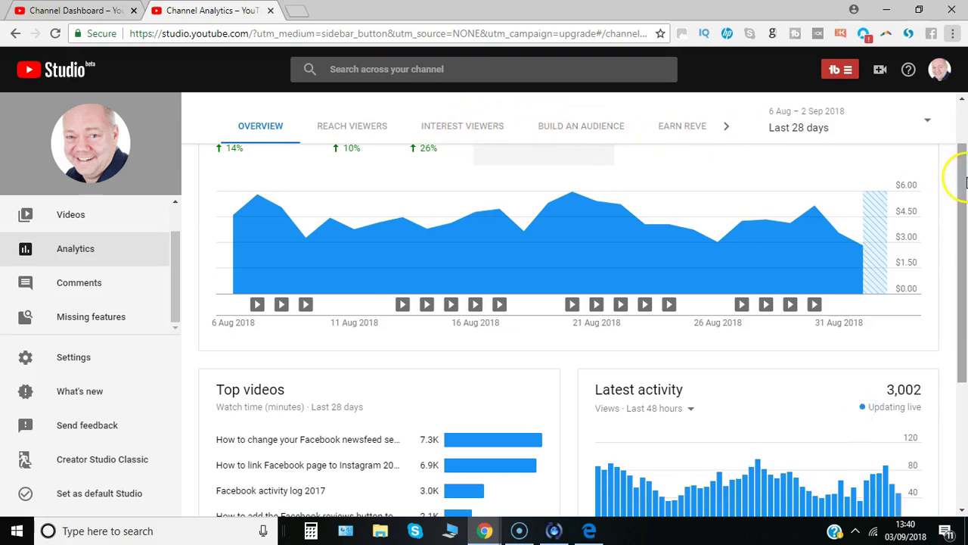
left_click_drag(966, 181, 964, 247)
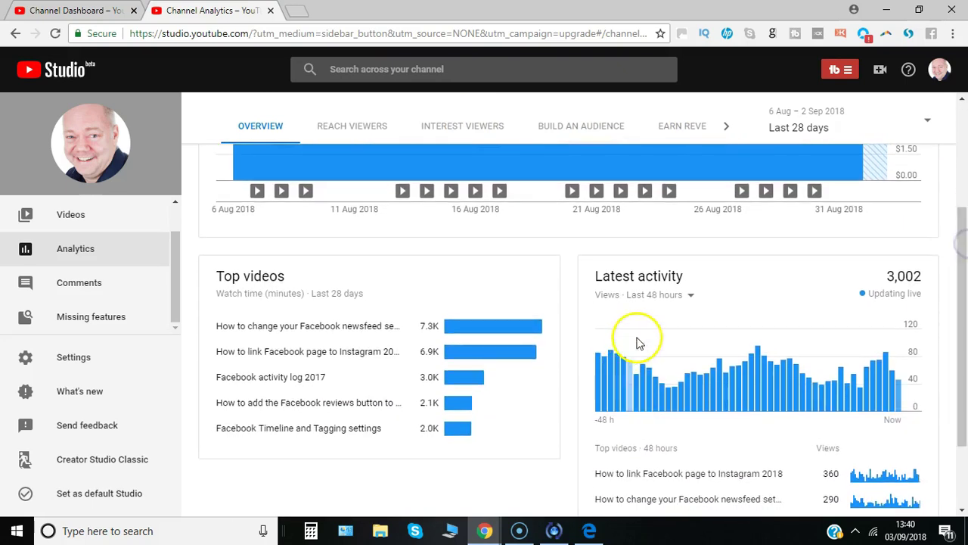
left_click_drag(961, 297, 962, 324)
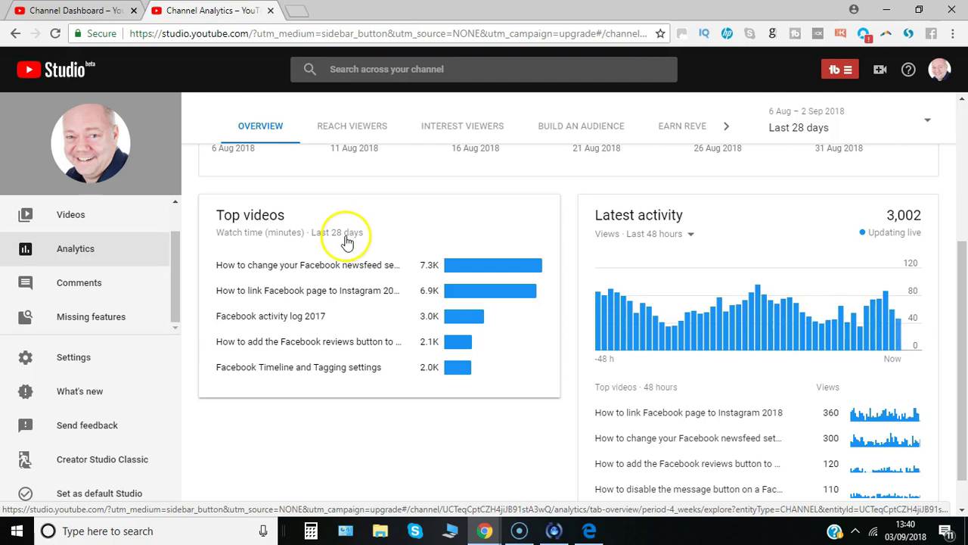
left_click_drag(959, 297, 935, 239)
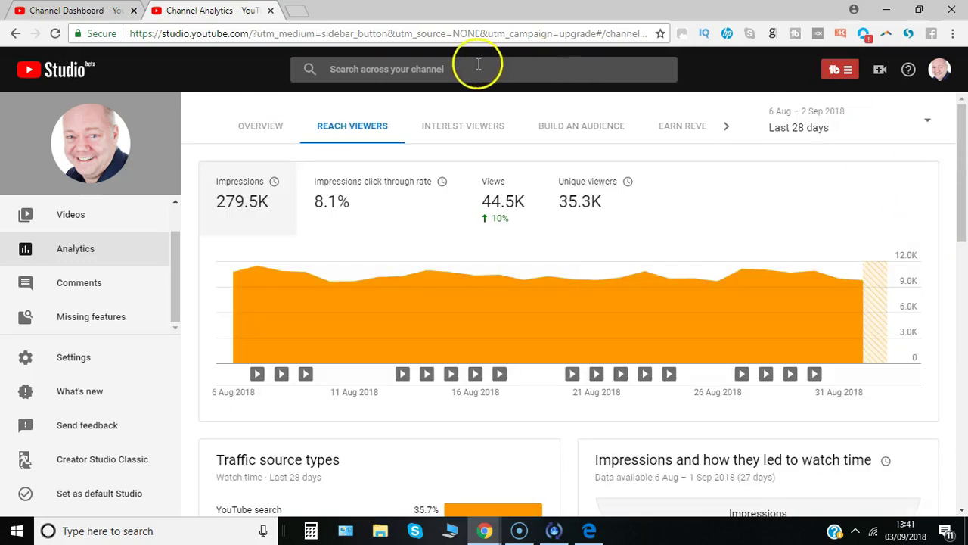
Read the Impressions and click-through rate explanations, then scroll to the traffic source types
left_click(274, 183)
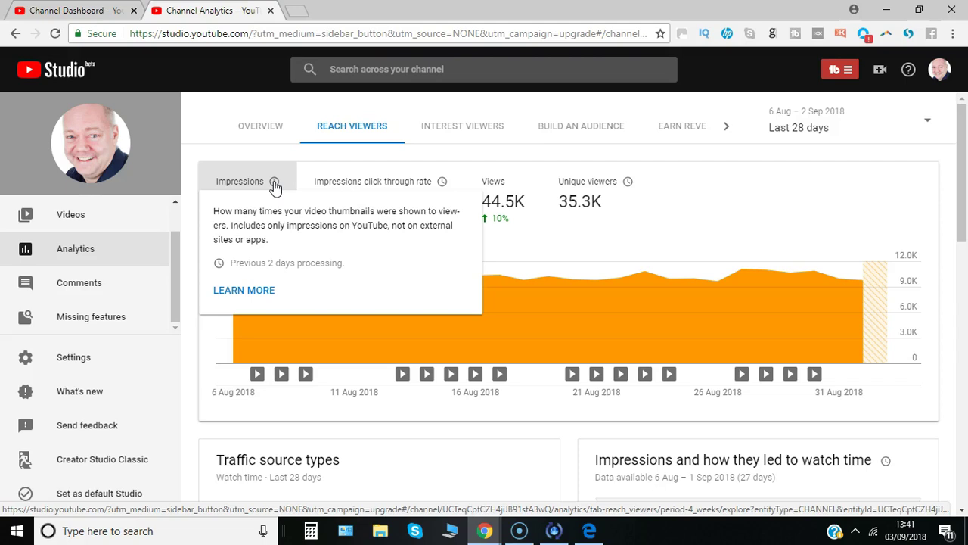
left_click(392, 180)
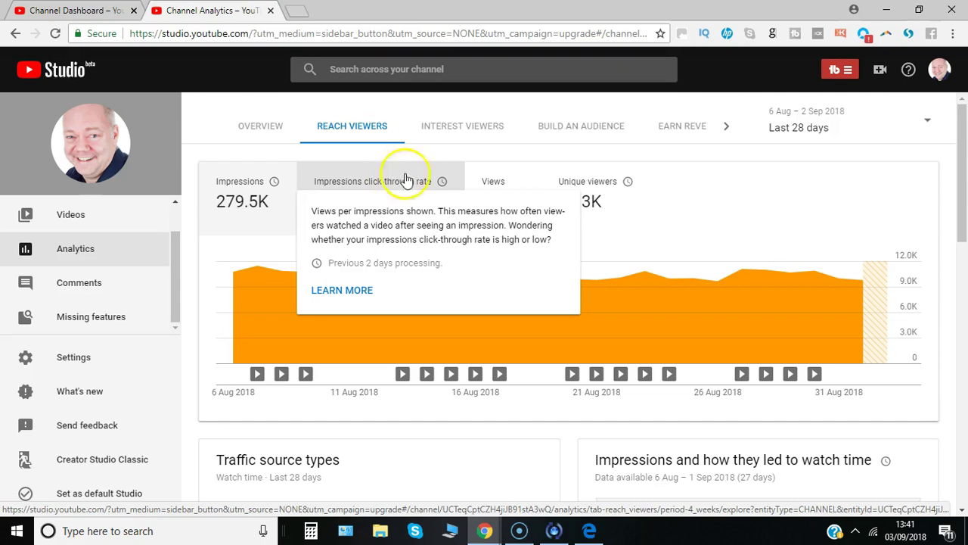
left_click(703, 212)
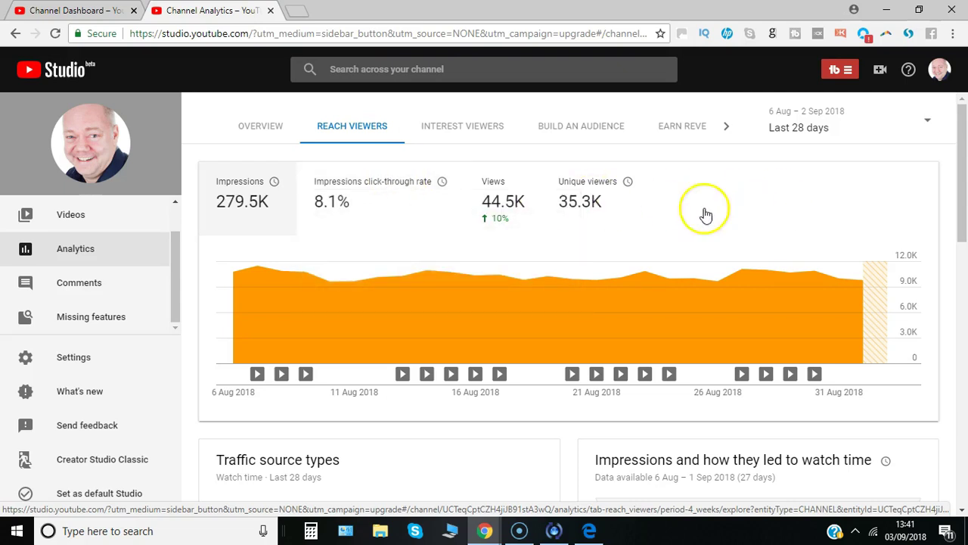
left_click(665, 216)
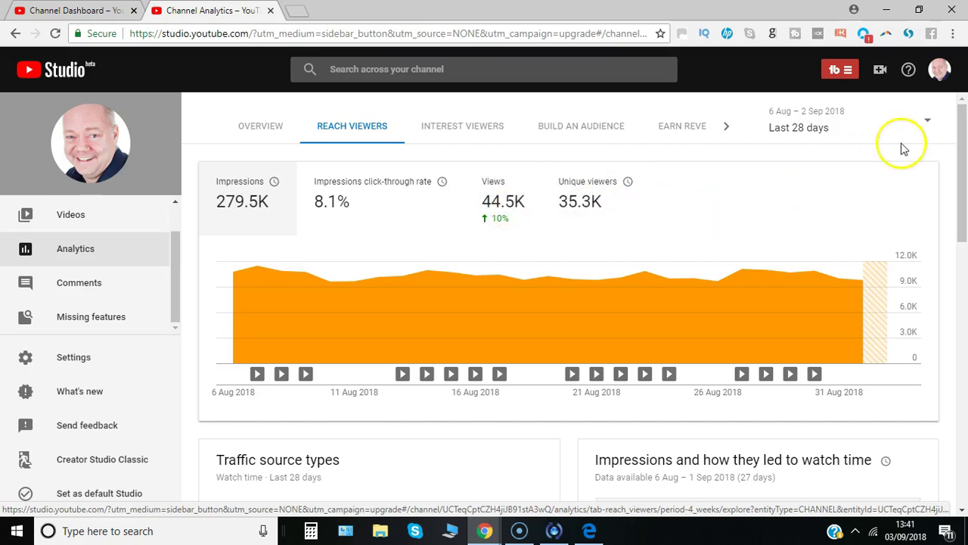
left_click_drag(957, 174, 964, 235)
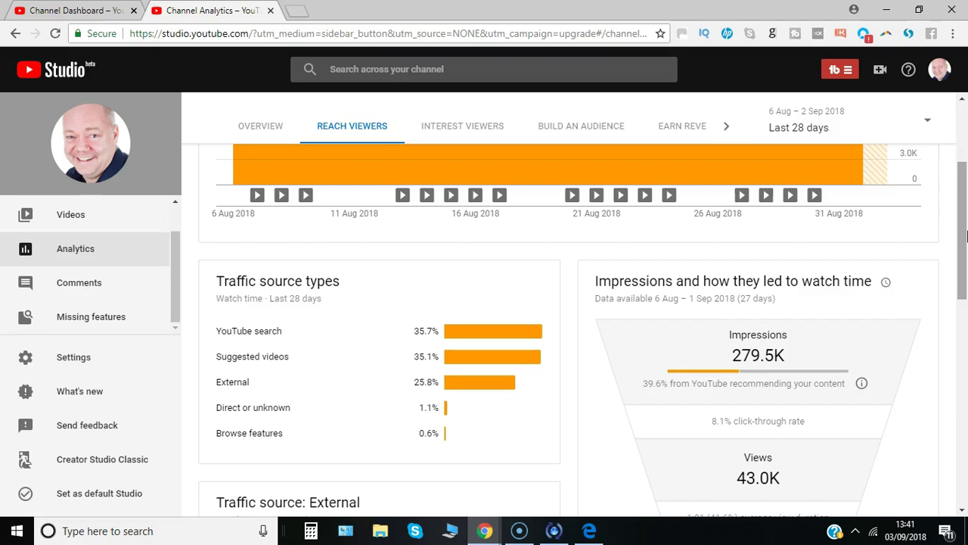
Switch to Interest Viewers and review top videos, end screen stats and top playlists
left_click(966, 265)
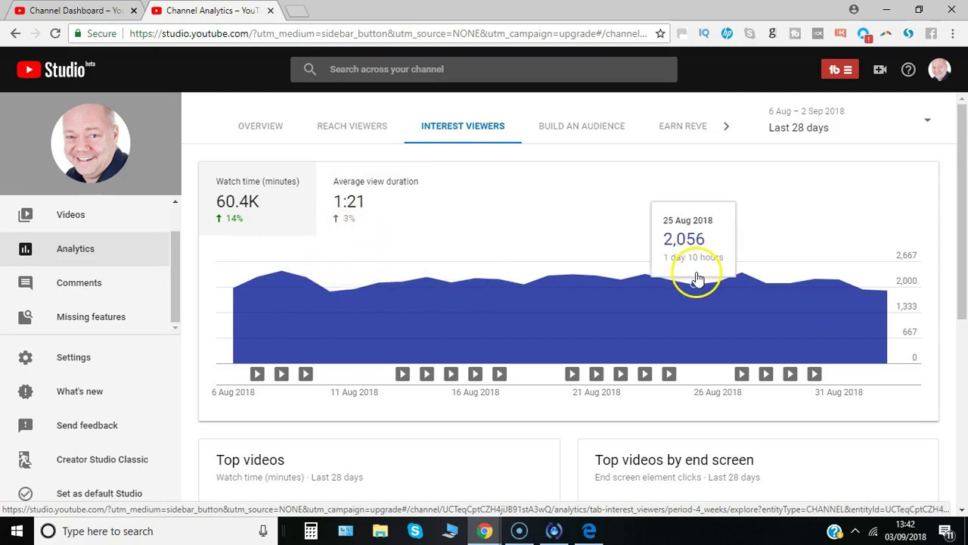
left_click(543, 173)
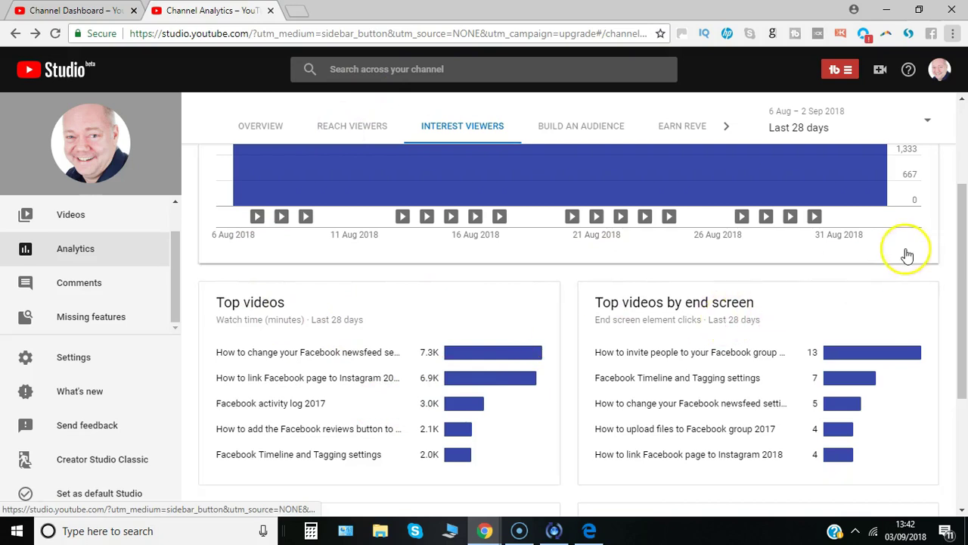
left_click_drag(963, 231, 963, 277)
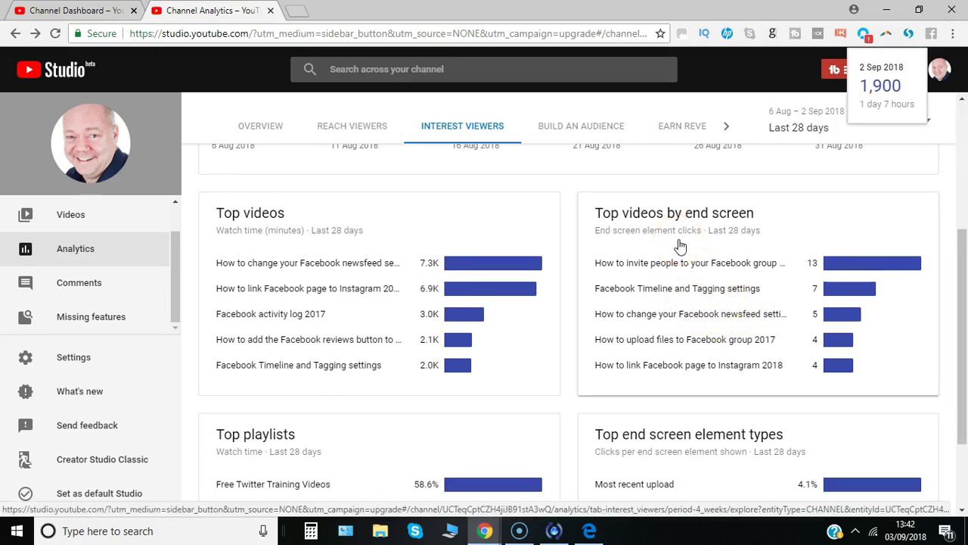
left_click_drag(963, 270, 965, 342)
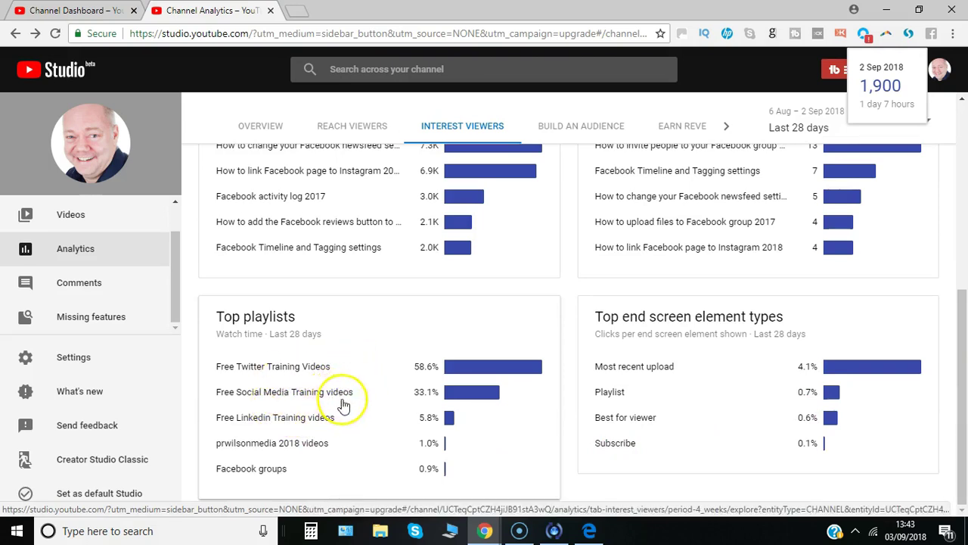
left_click_drag(962, 296, 912, 144)
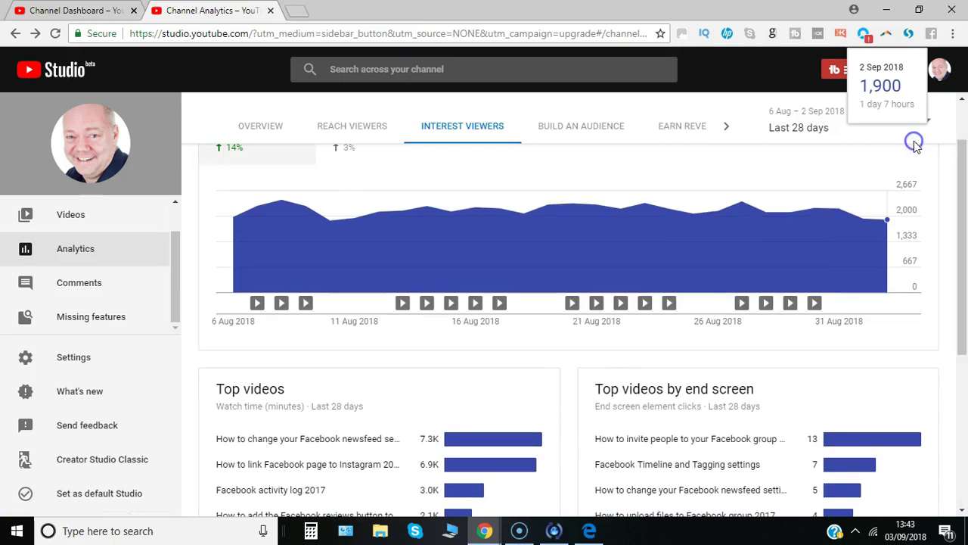
Switch to Build an Audience and review the subscribers, gender, age and top countries cards
left_click(572, 133)
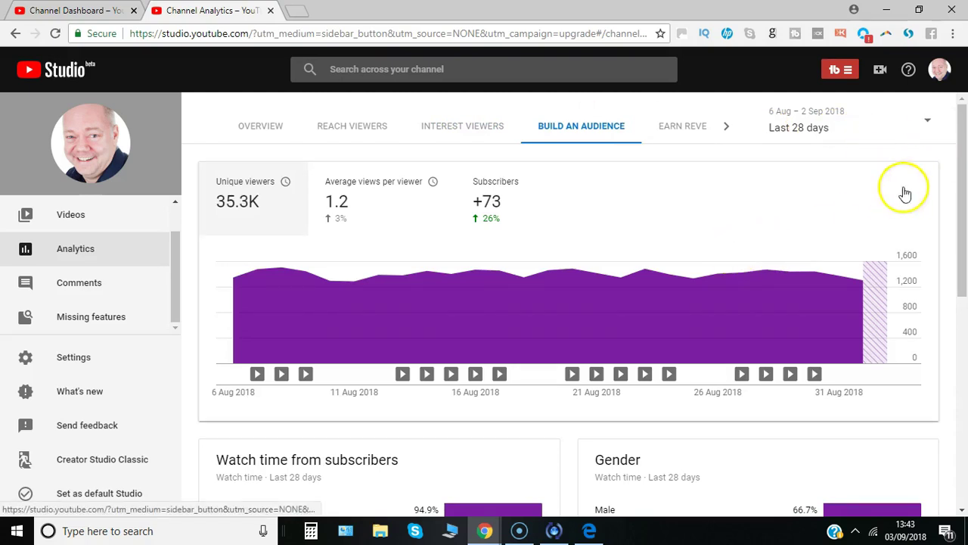
left_click_drag(963, 174, 963, 269)
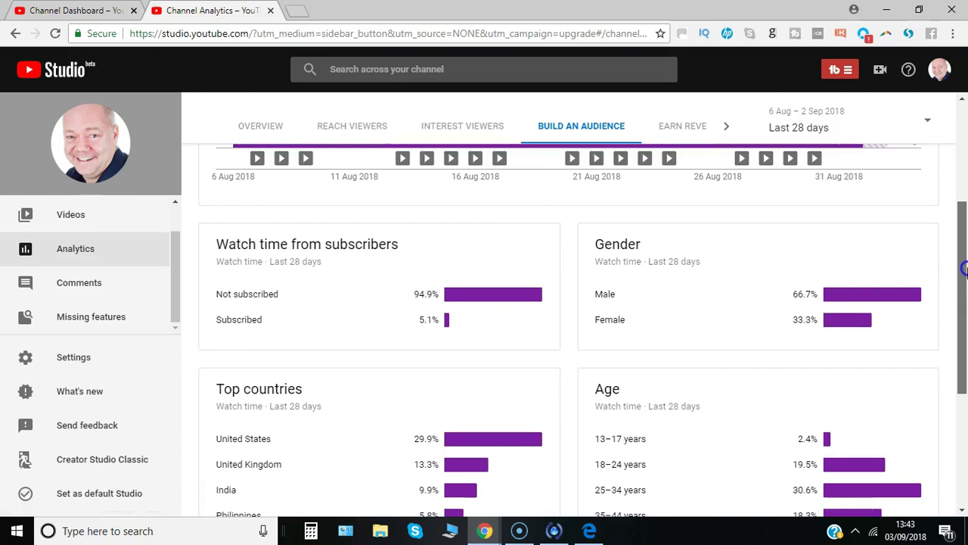
left_click_drag(965, 269, 965, 326)
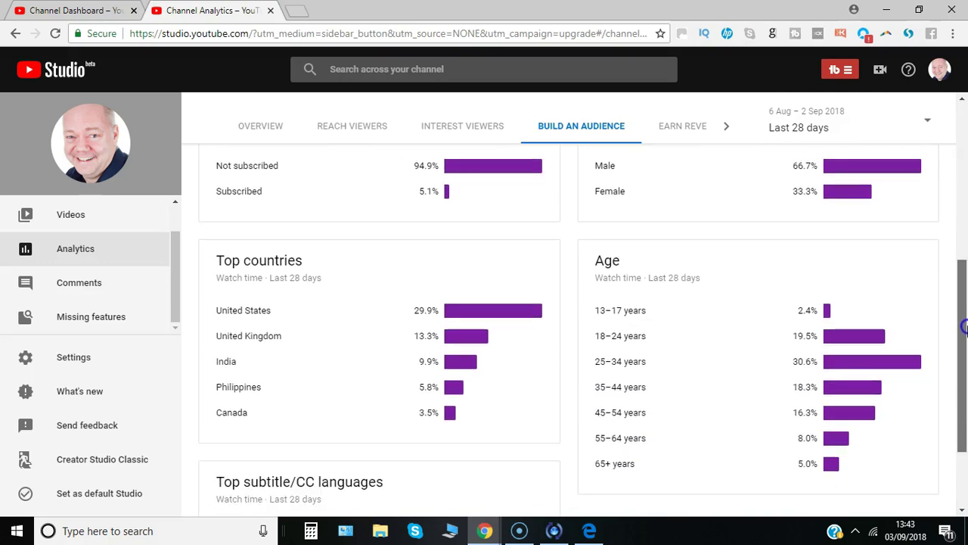
left_click_drag(965, 327, 930, 180)
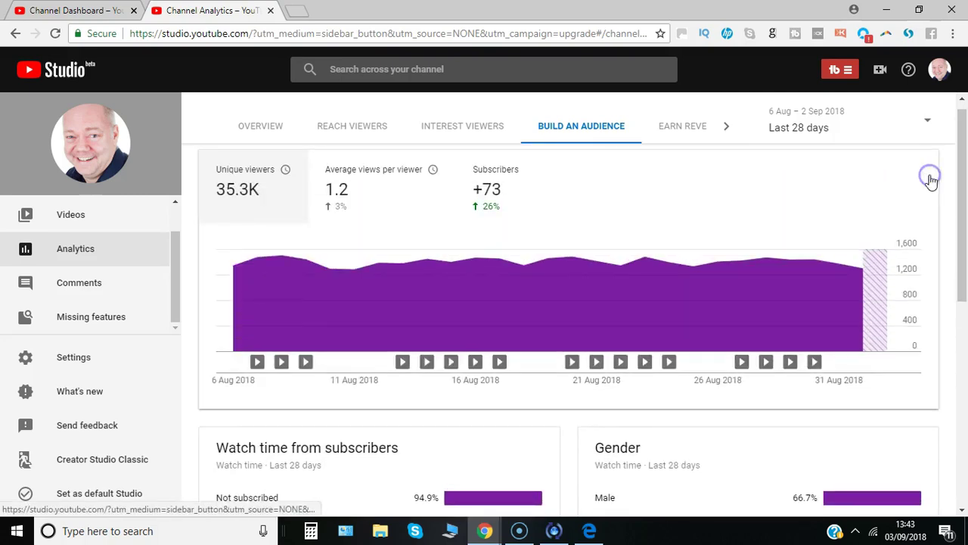
Open the Videos page and scroll through the channel's uploads
left_click(79, 227)
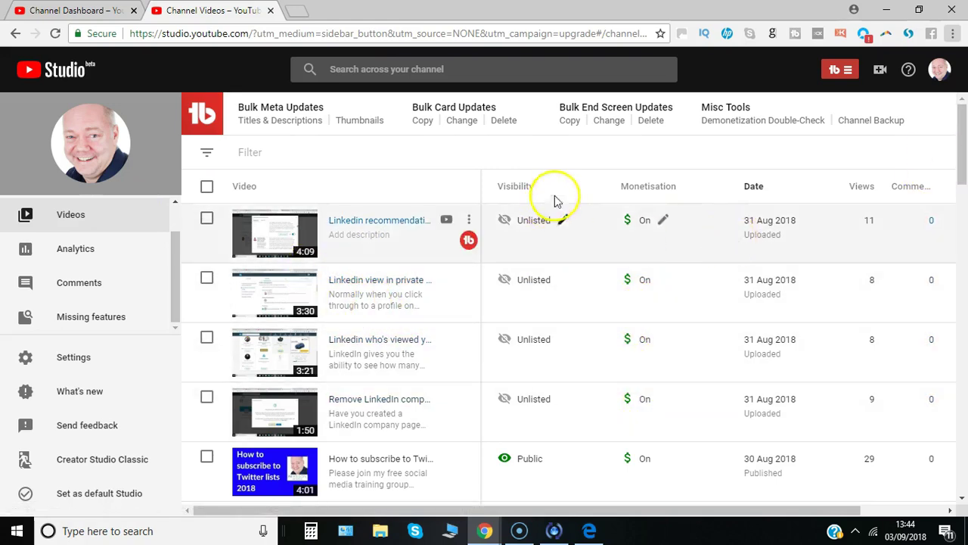
left_click_drag(963, 173, 960, 270)
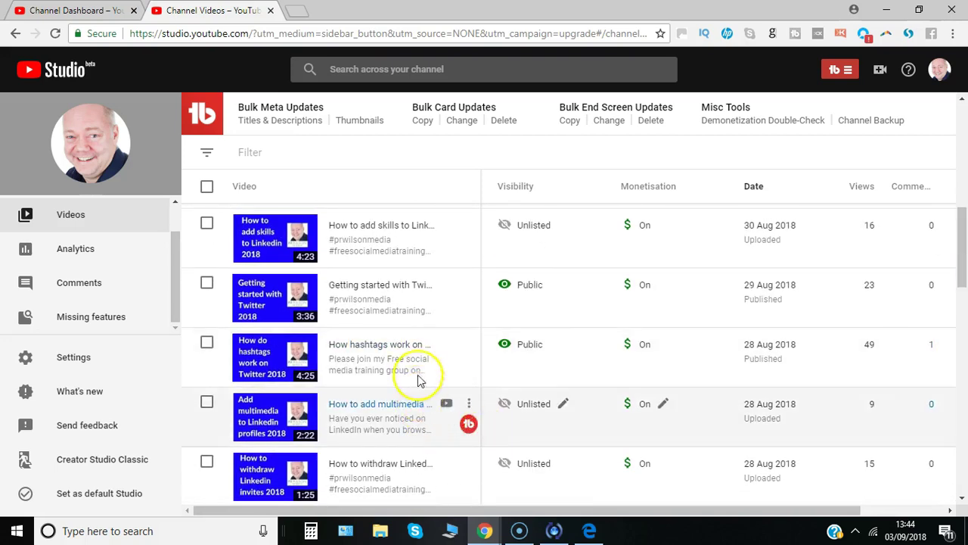
Open 'Getting started with Twitter 2018' details, view the Thumbnail and Advanced tabs, then return to Basic
left_click(393, 286)
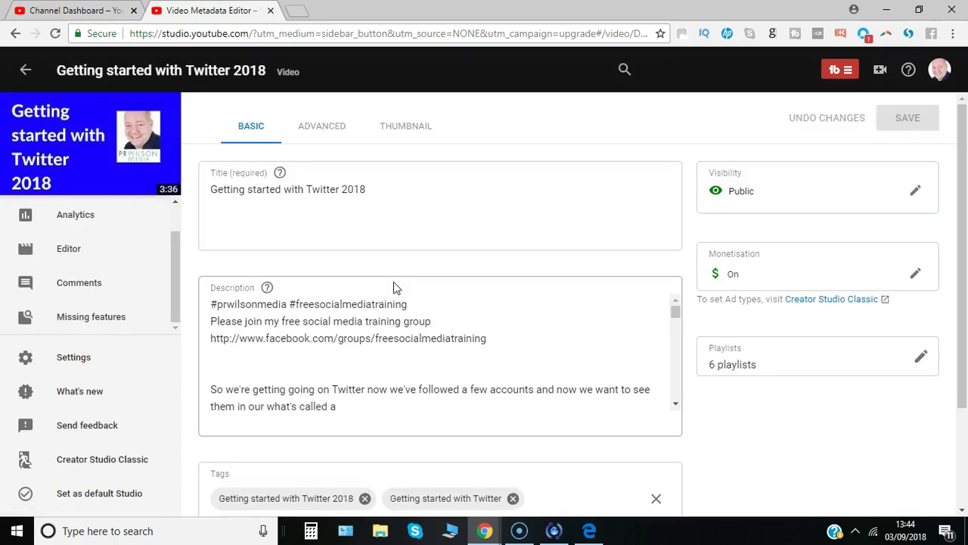
left_click_drag(962, 242, 942, 174)
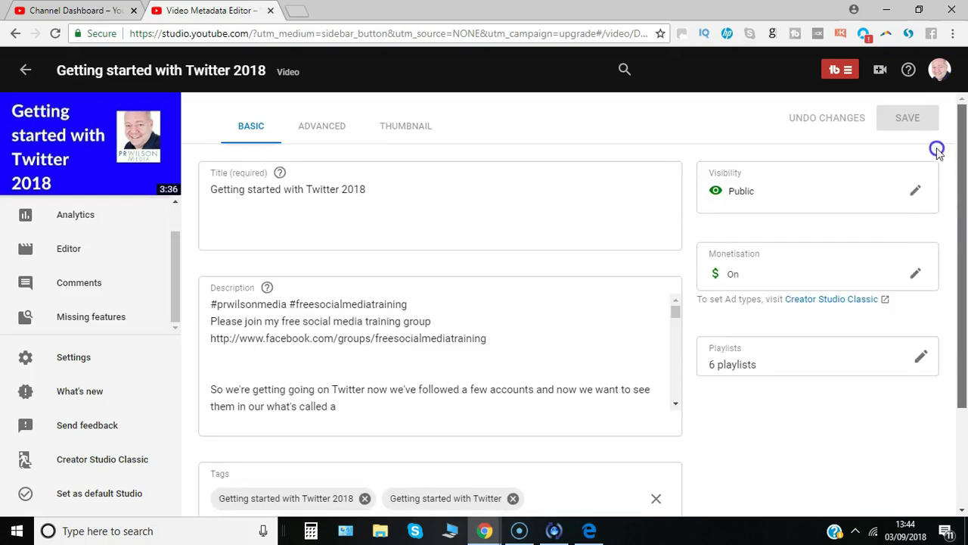
left_click(391, 127)
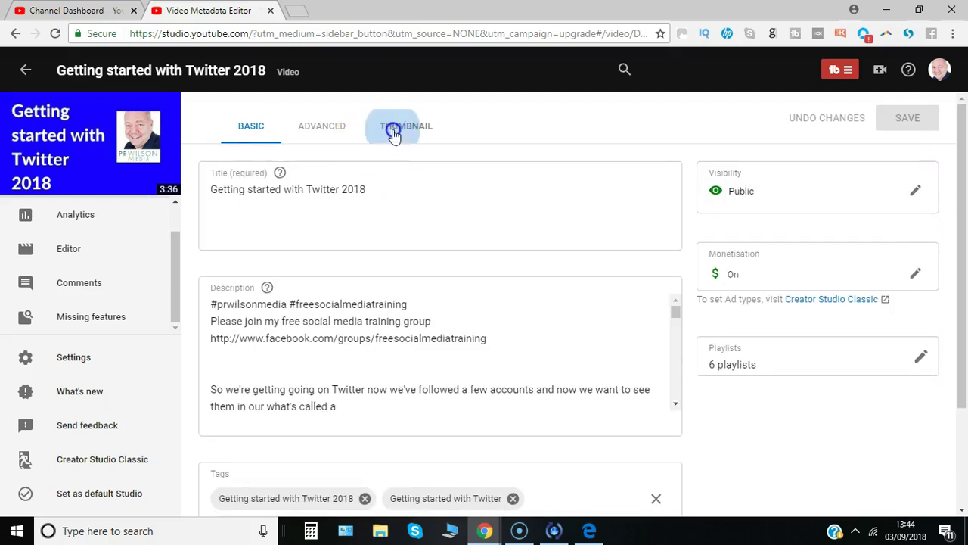
left_click(336, 134)
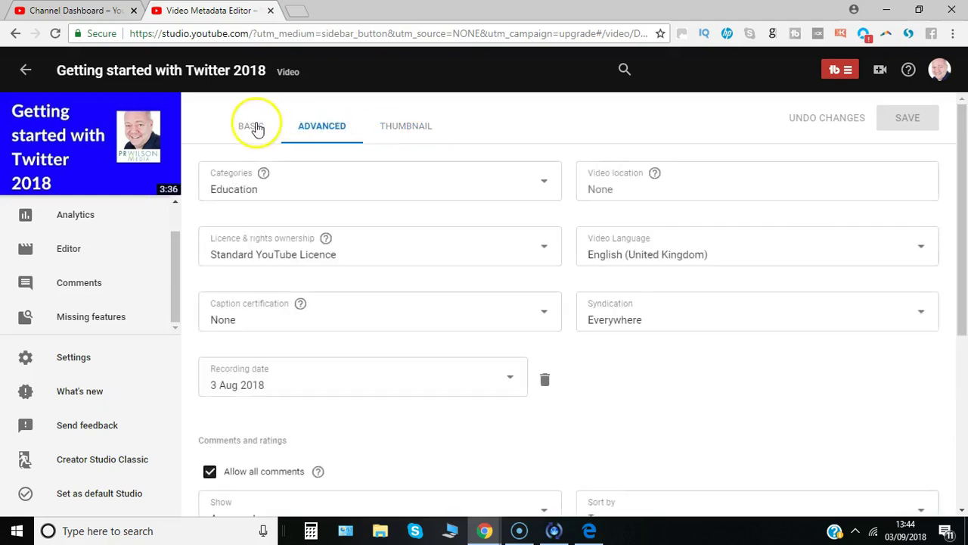
left_click(255, 127)
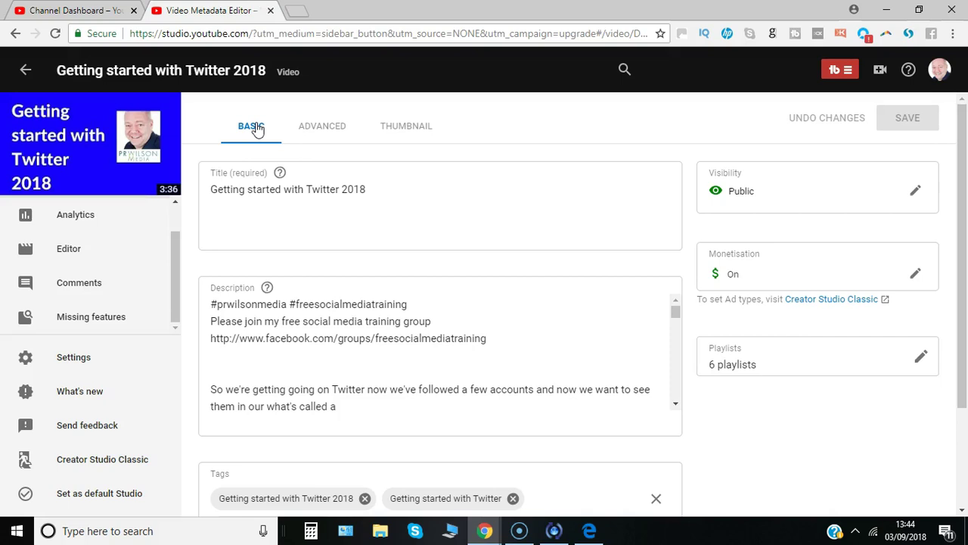